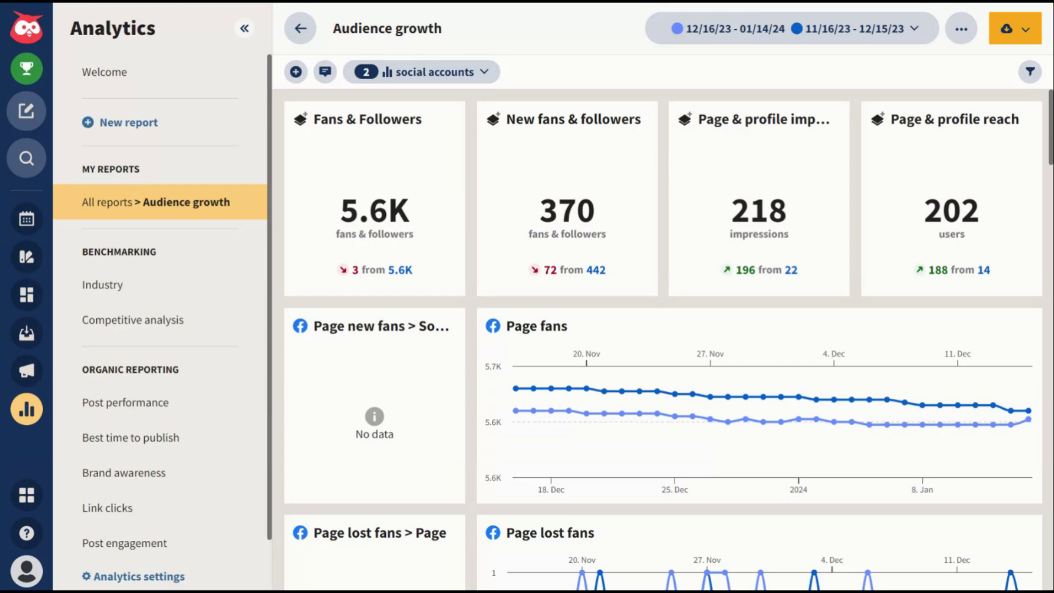
{"action": "scroll", "coordinate": [511, 274], "scroll_direction": "down", "scroll_amount": 3}
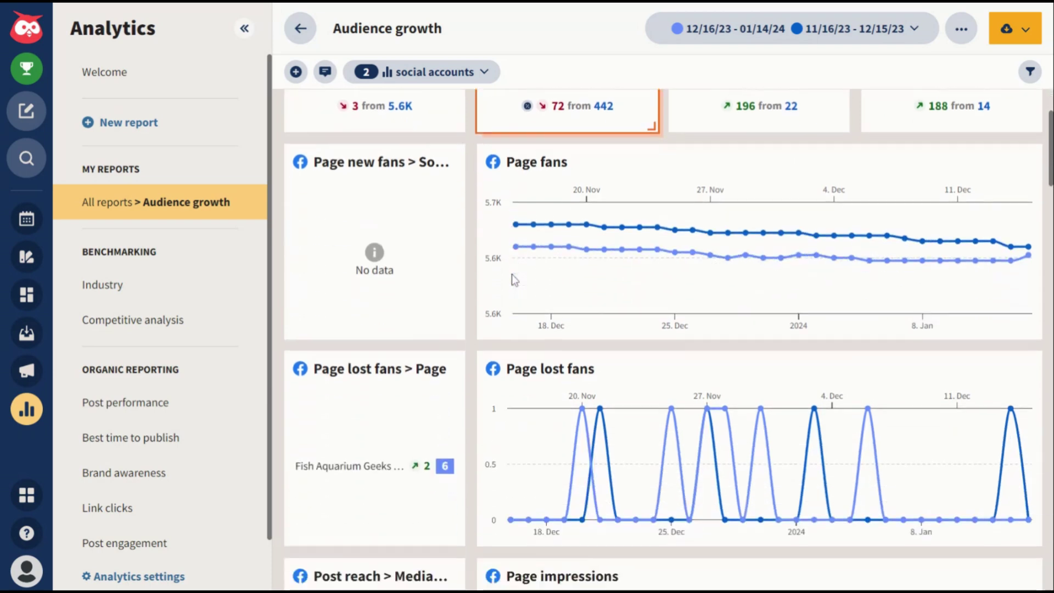
{"action": "scroll", "coordinate": [511, 274], "scroll_direction": "up", "scroll_amount": 3}
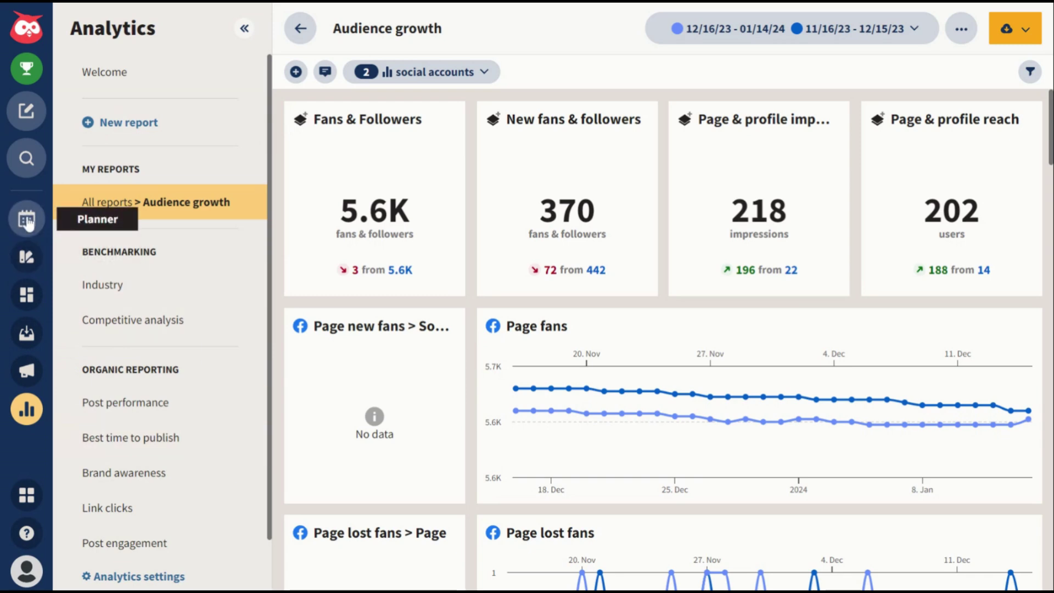
- Show the Planner week of Jan 14–20, 2024 and select the Wednesday 17, 7 AM slot
{"action": "left_click", "coordinate": [29, 219]}
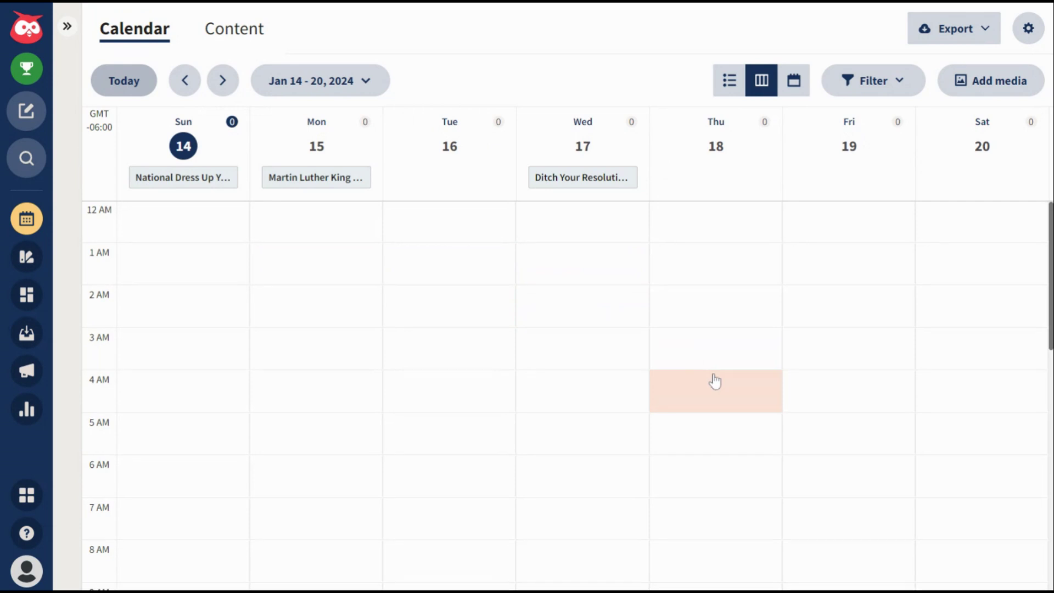
{"action": "scroll", "coordinate": [714, 381], "scroll_direction": "down", "scroll_amount": 4}
{"action": "scroll", "coordinate": [715, 381], "scroll_direction": "up", "scroll_amount": 4}
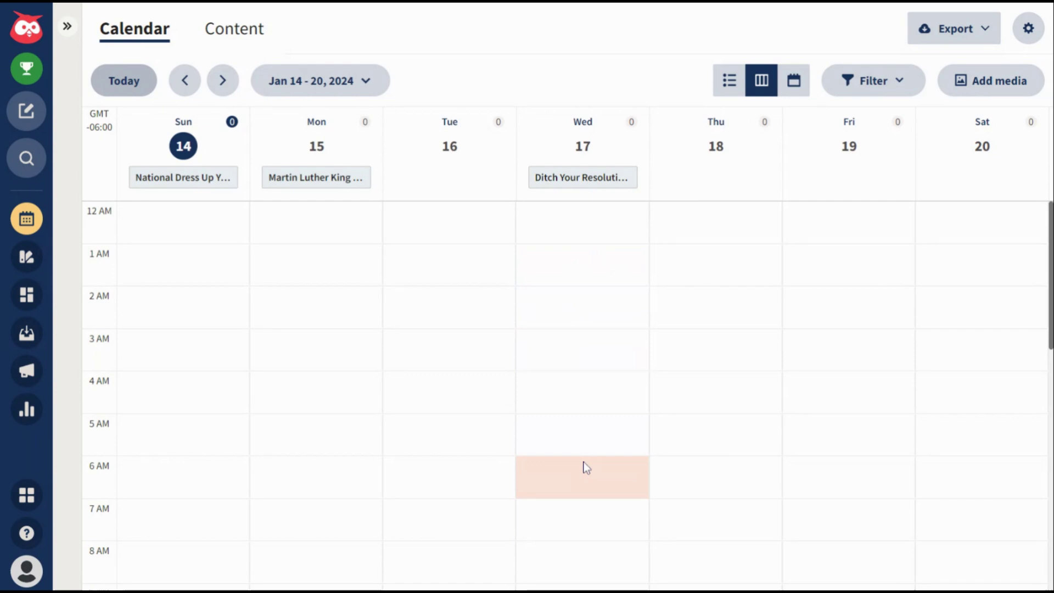
{"action": "scroll", "coordinate": [583, 465], "scroll_direction": "down", "scroll_amount": 2}
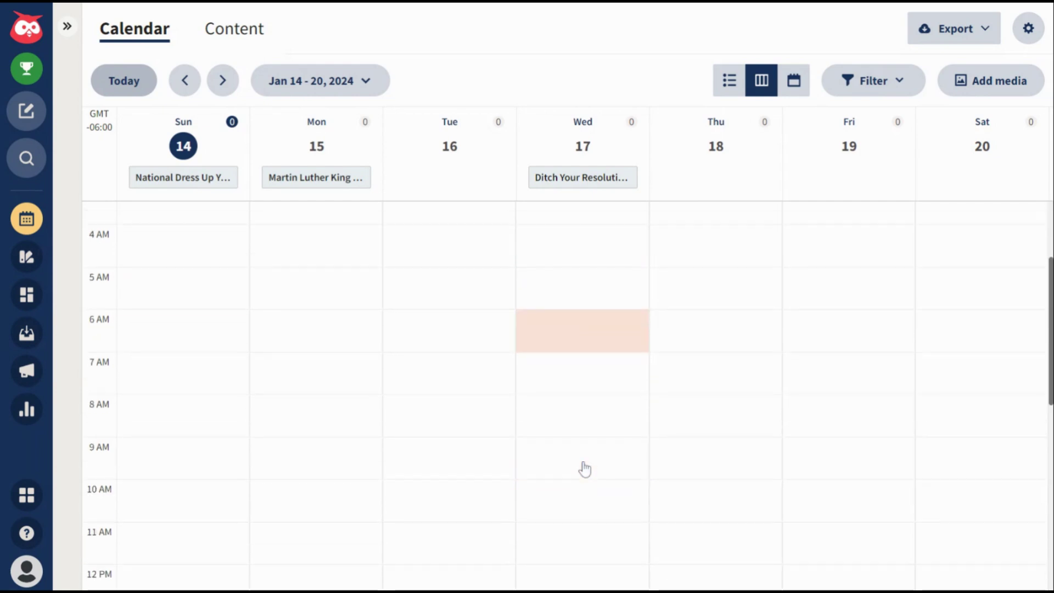
{"action": "left_click", "coordinate": [596, 377]}
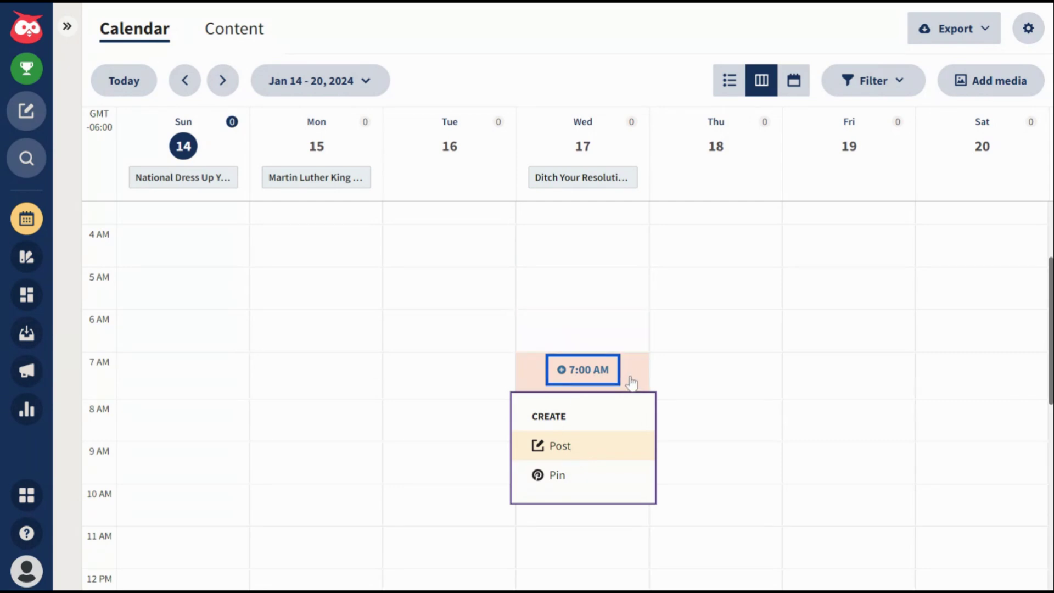
- Create a Jan 17, 7:00 AM post for the minn_media_marketing Instagram account, dismissing the notification prompt
{"action": "left_click", "coordinate": [572, 454]}
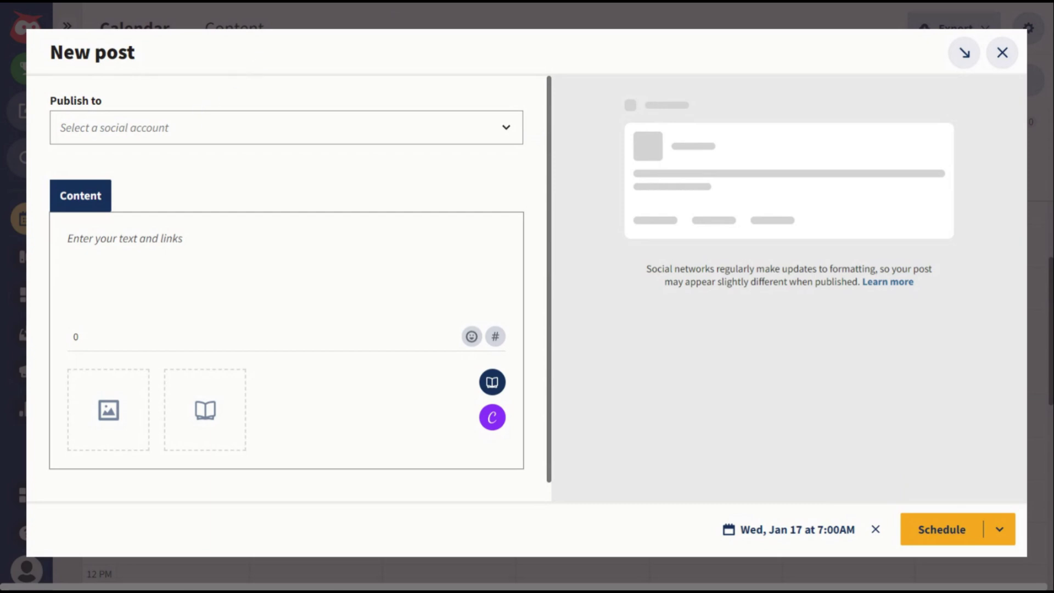
{"action": "key", "text": "Tab"}
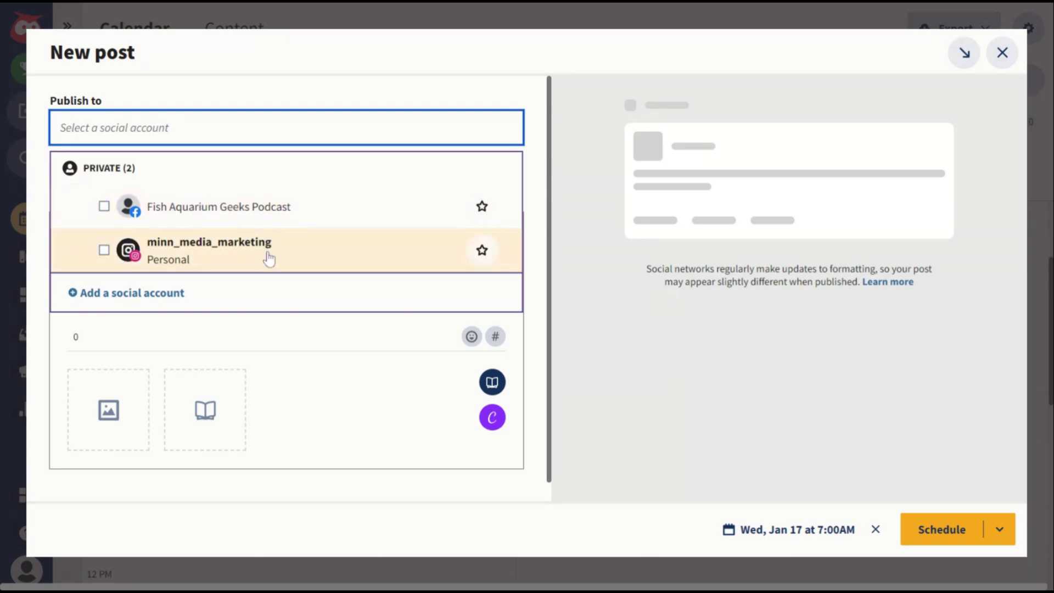
{"action": "left_click", "coordinate": [269, 259]}
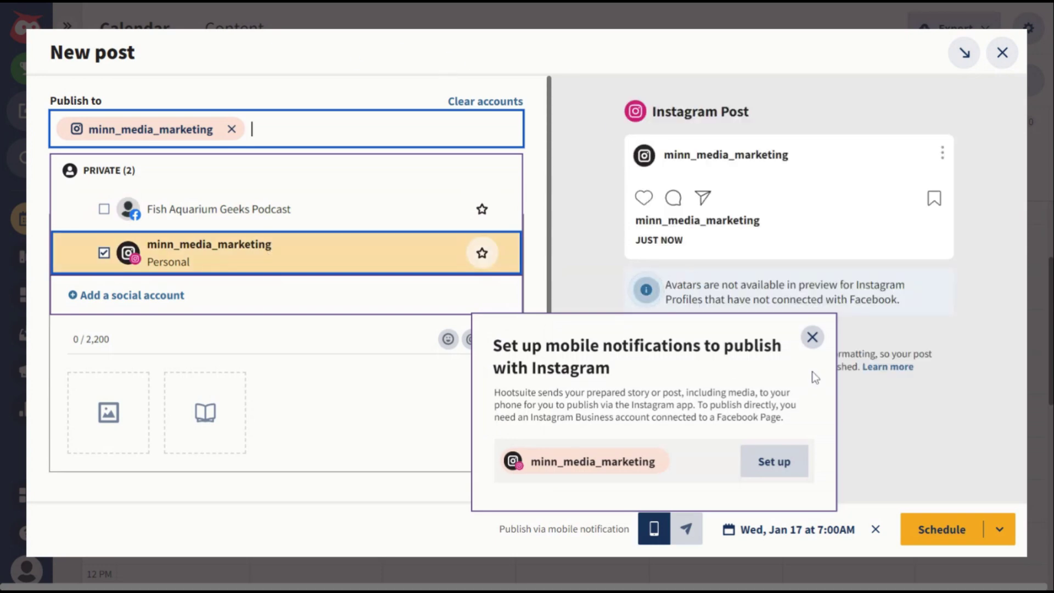
{"action": "left_click", "coordinate": [812, 337]}
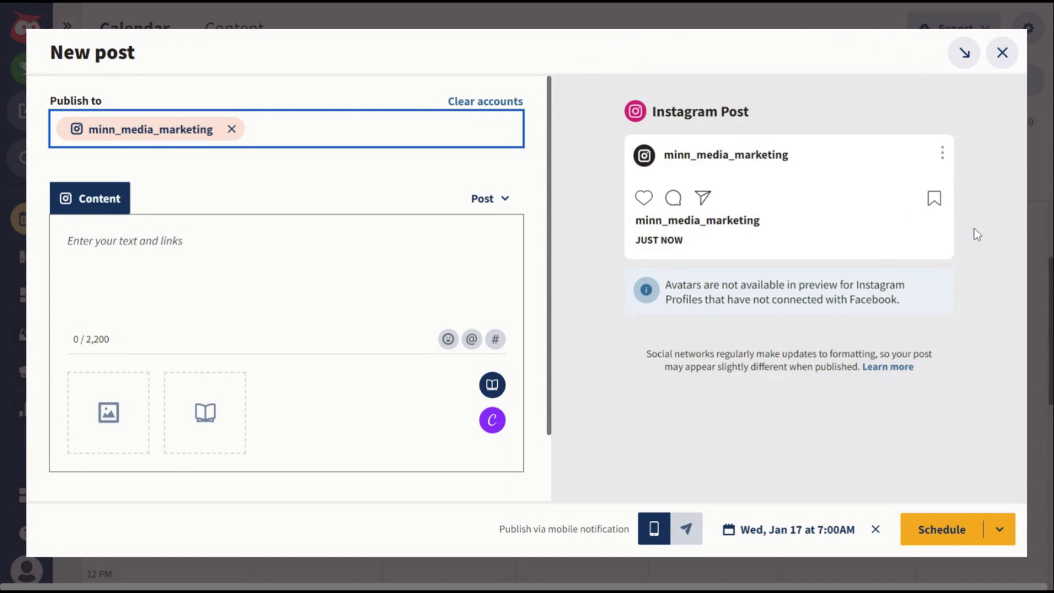
- Caption the post 'hey guys its chris with minn media marketing!' and attach the waving selfie photo
{"action": "key", "text": "Tab"}
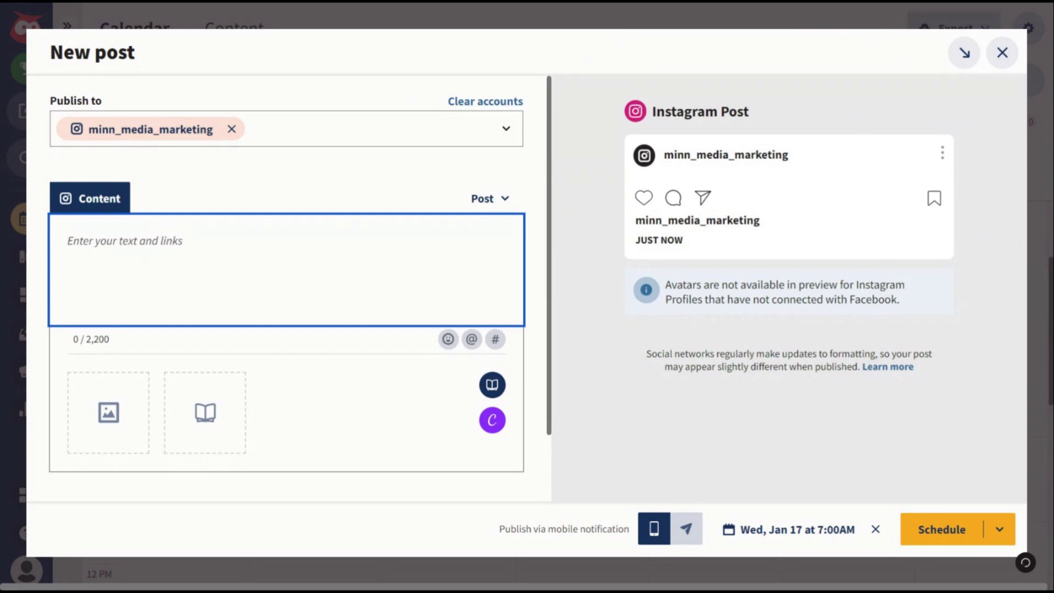
{"action": "type", "text": "hey guys its ch"}
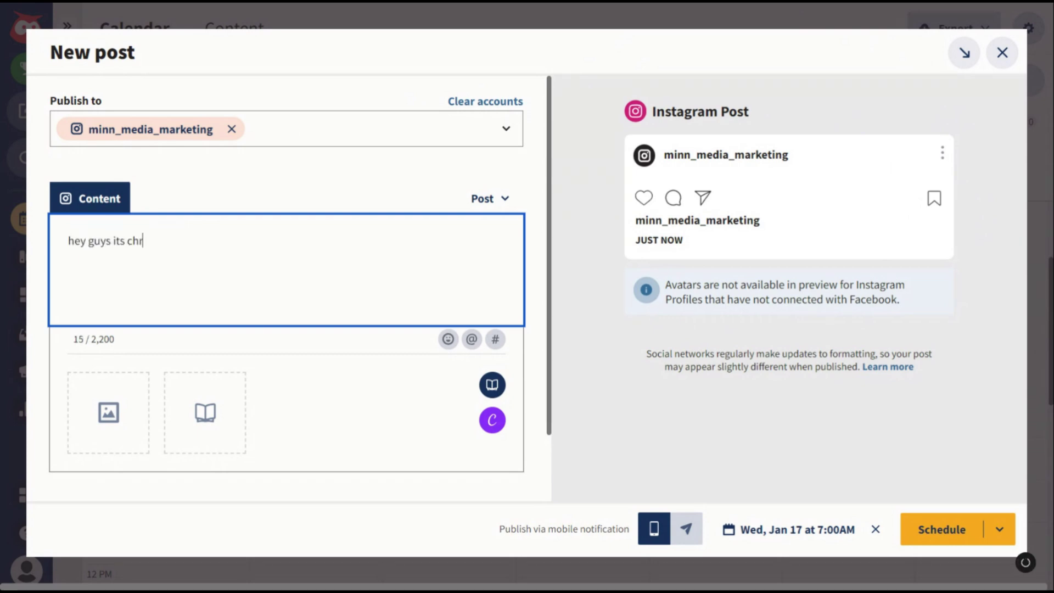
{"action": "type", "text": "ris with minn me"}
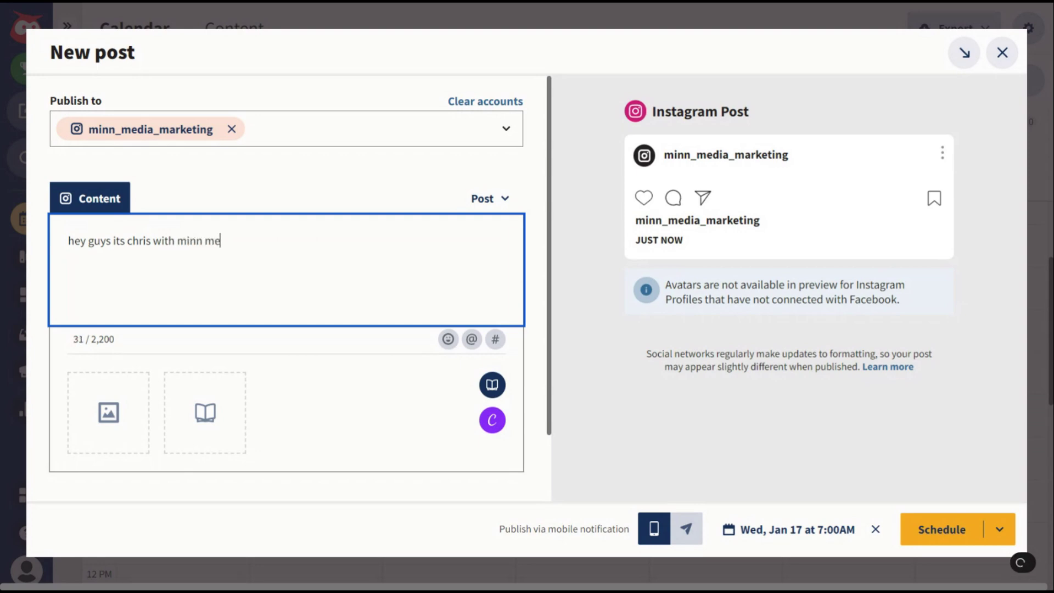
{"action": "type", "text": "dia marketing!"}
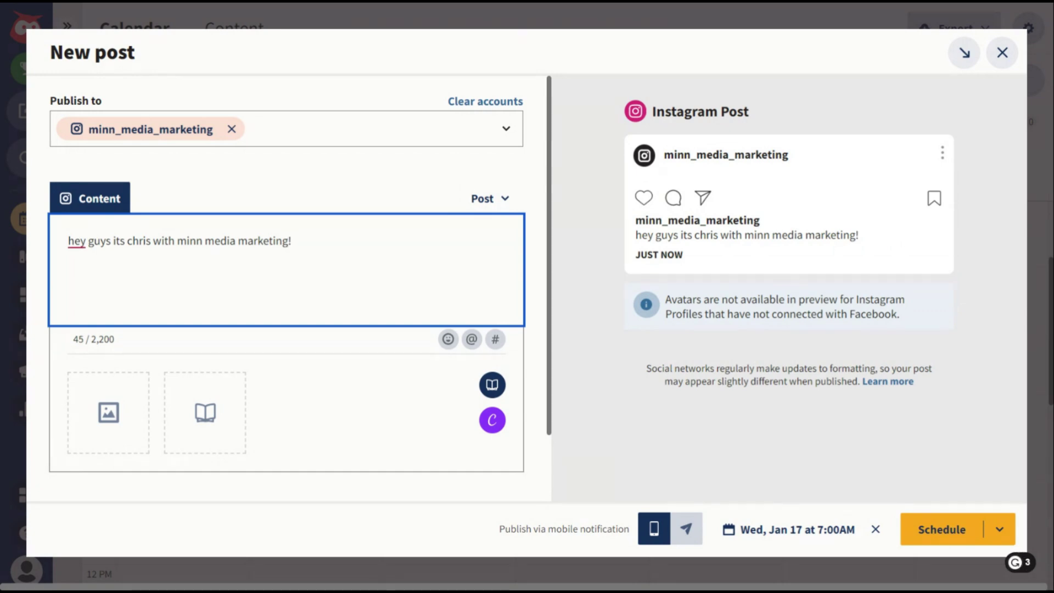
{"action": "left_click", "coordinate": [105, 418]}
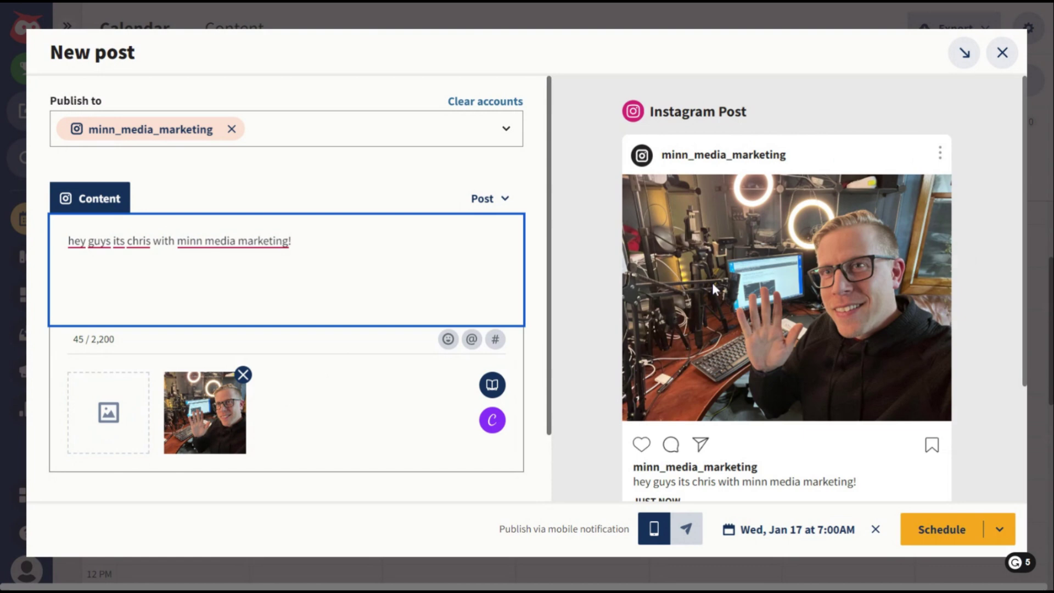
{"action": "scroll", "coordinate": [712, 282], "scroll_direction": "down", "scroll_amount": 3}
{"action": "scroll", "coordinate": [626, 264], "scroll_direction": "up", "scroll_amount": 1}
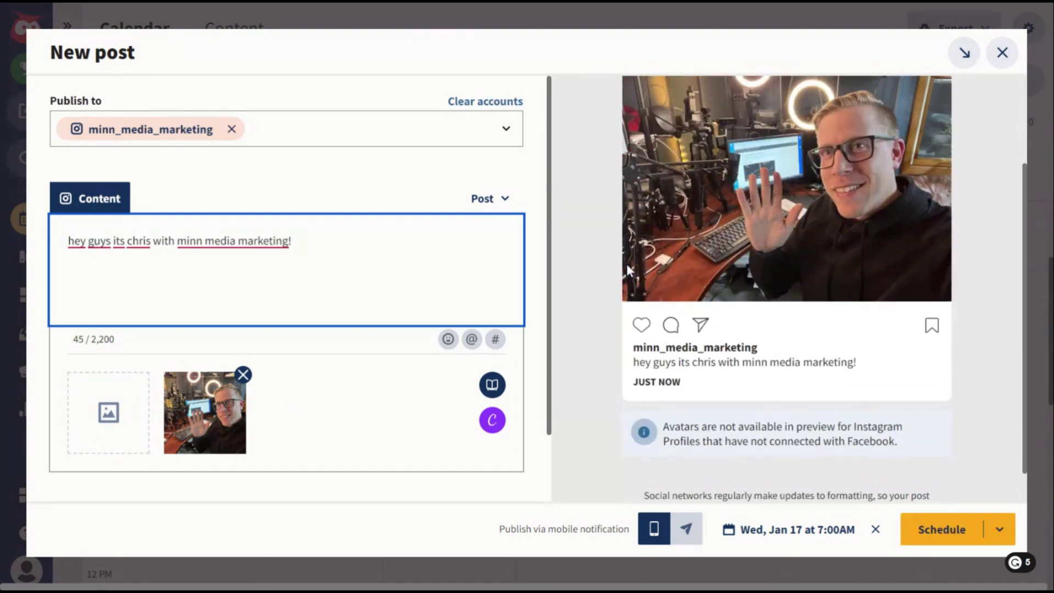
{"action": "scroll", "coordinate": [626, 264], "scroll_direction": "up", "scroll_amount": 1}
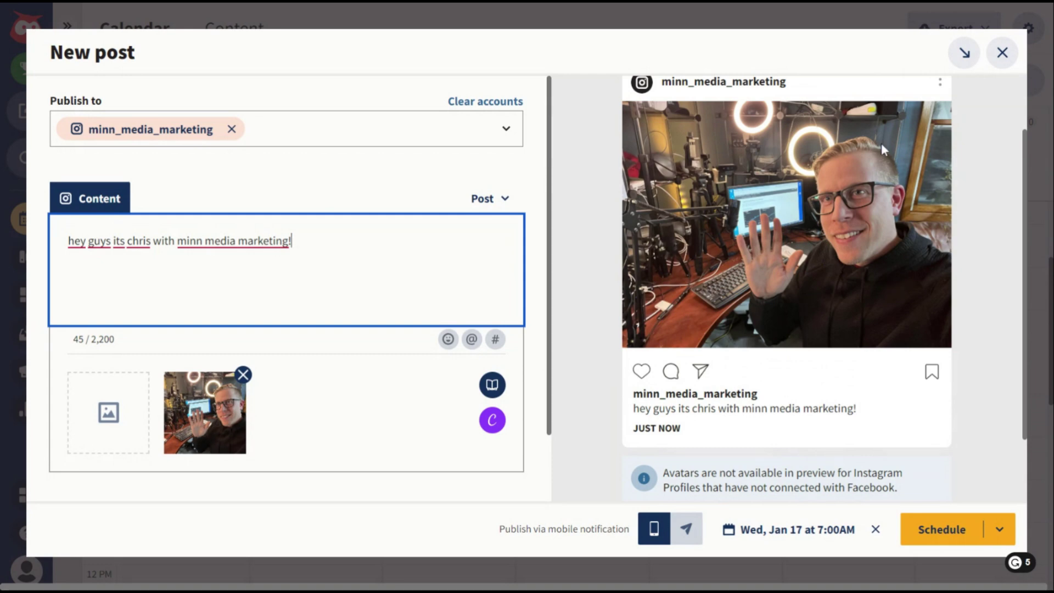
{"action": "scroll", "coordinate": [701, 208], "scroll_direction": "down", "scroll_amount": 2}
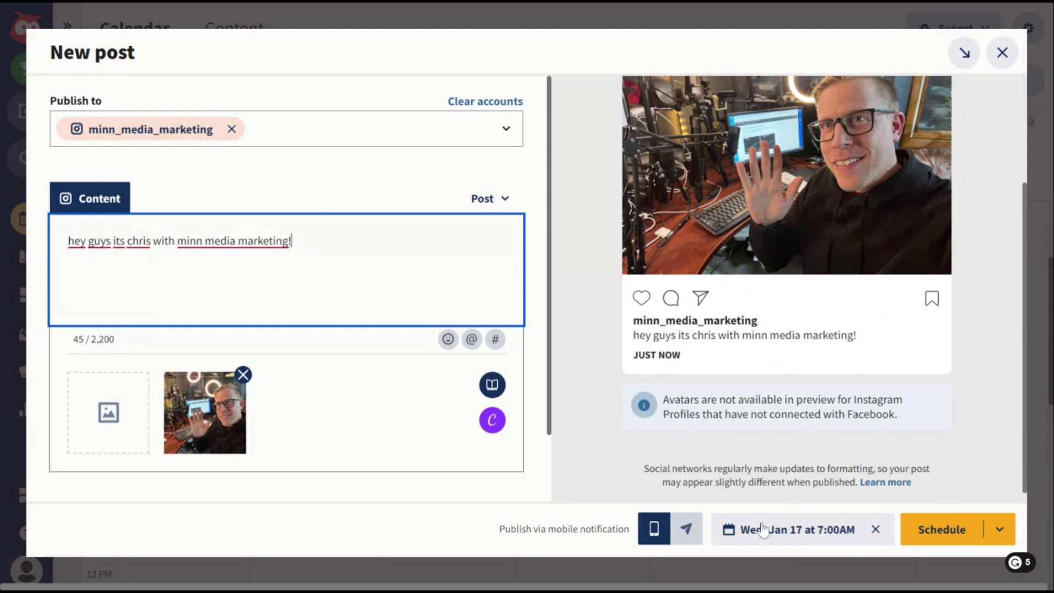
- Try scheduling the post for Jan 17 at 7:00AM, then close the composer and discard it
{"action": "left_click", "coordinate": [846, 535]}
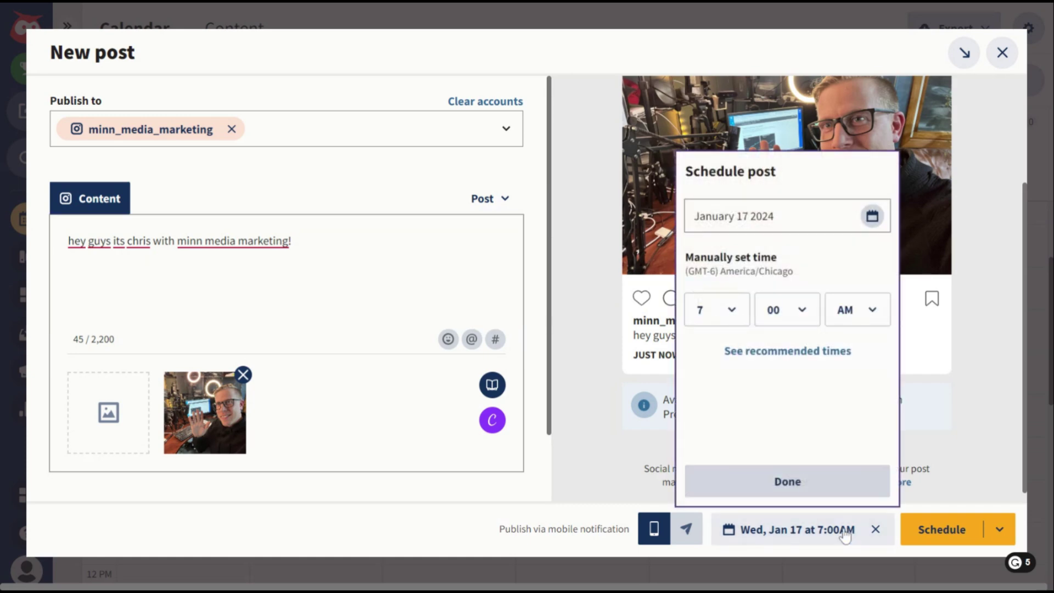
{"action": "left_click", "coordinate": [809, 493]}
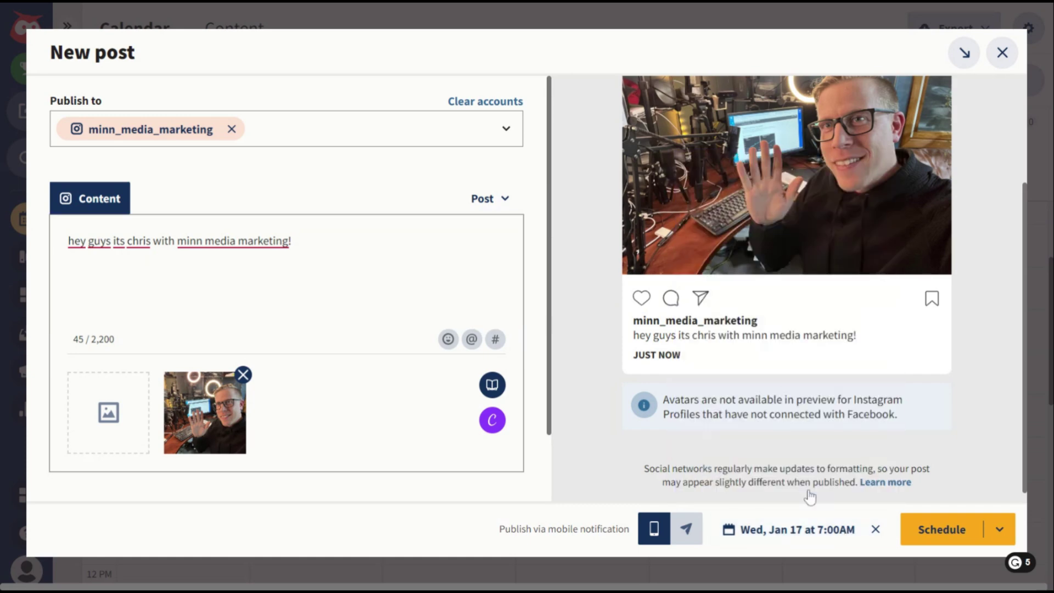
{"action": "left_click", "coordinate": [953, 539]}
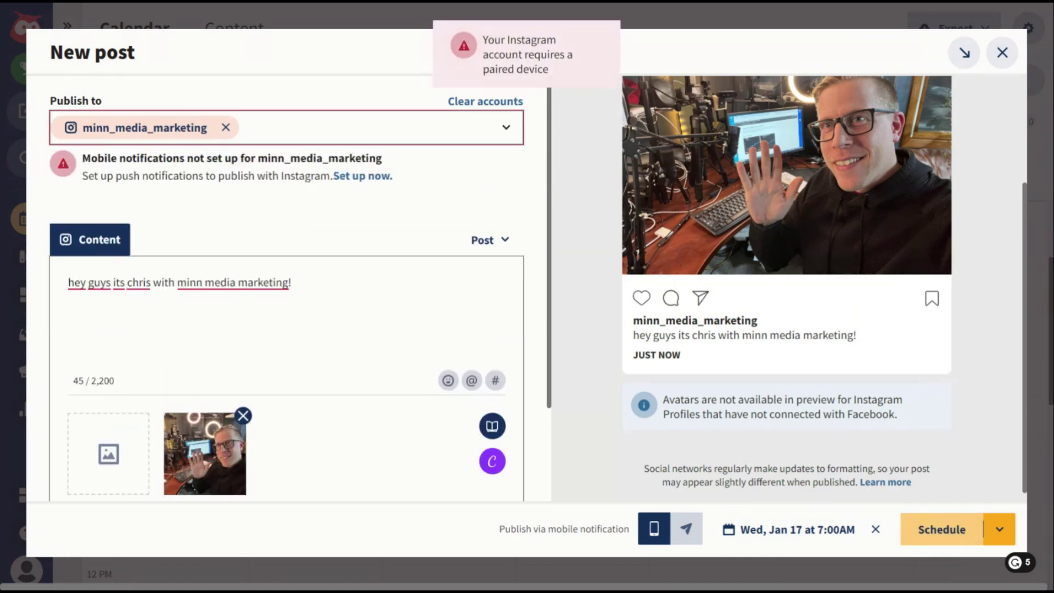
{"action": "left_click", "coordinate": [1002, 52]}
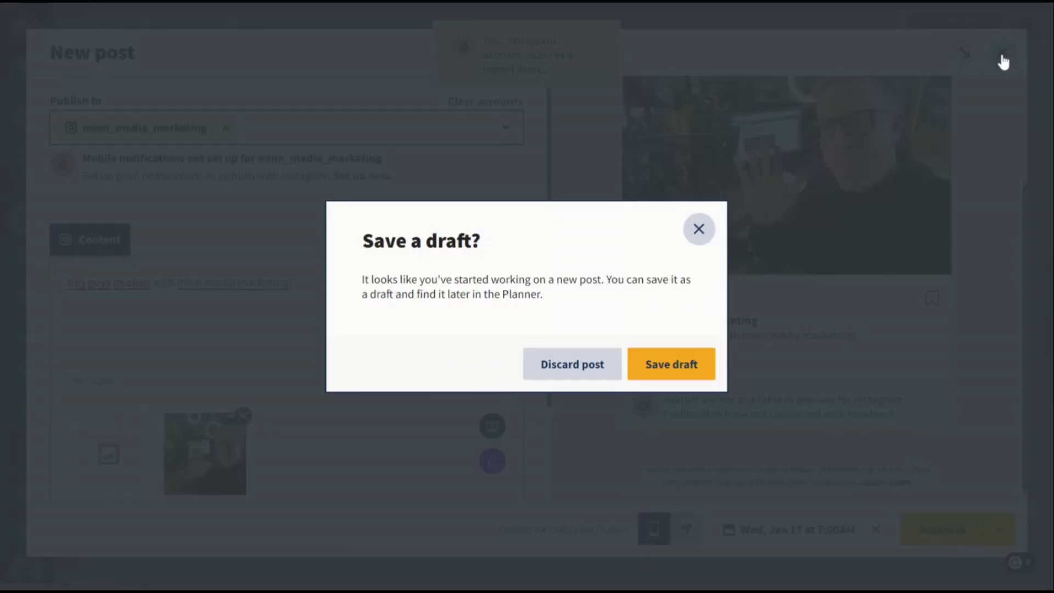
{"action": "left_click", "coordinate": [591, 372]}
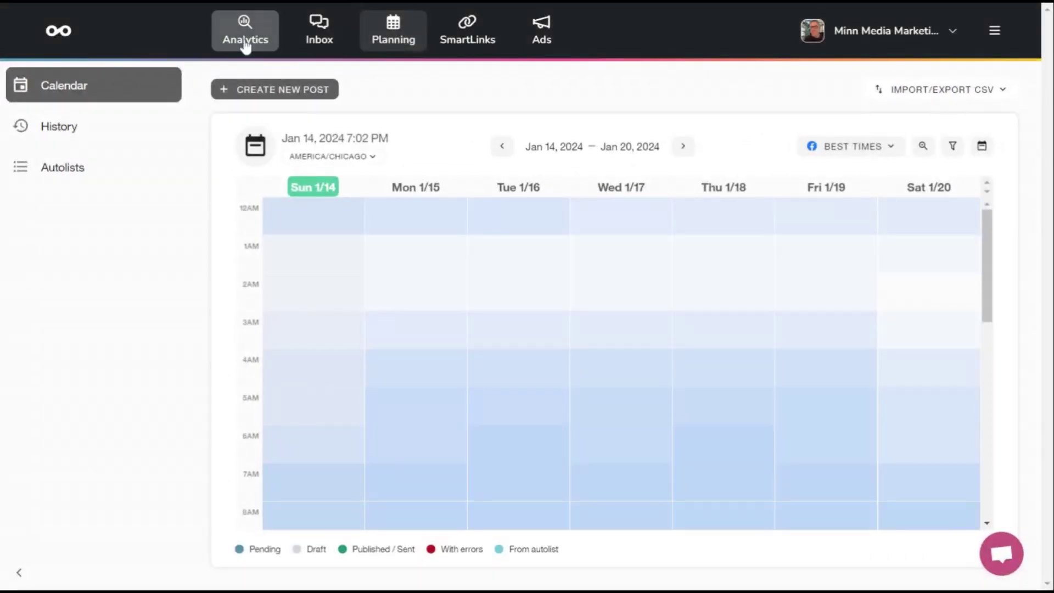
{"action": "left_click", "coordinate": [244, 41]}
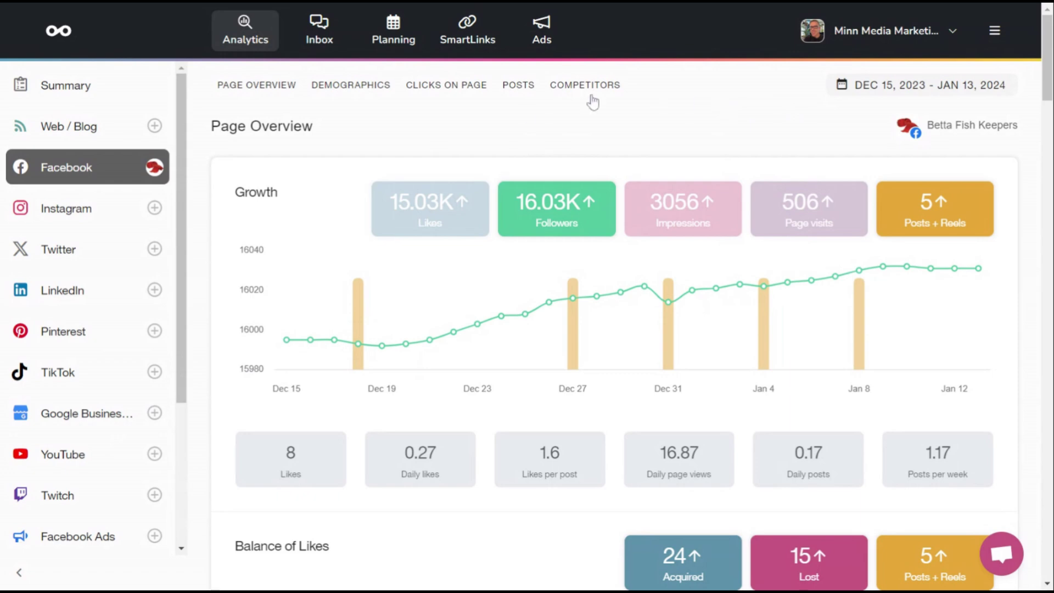
{"action": "scroll", "coordinate": [602, 316], "scroll_direction": "down", "scroll_amount": 2}
{"action": "scroll", "coordinate": [601, 316], "scroll_direction": "down", "scroll_amount": 2}
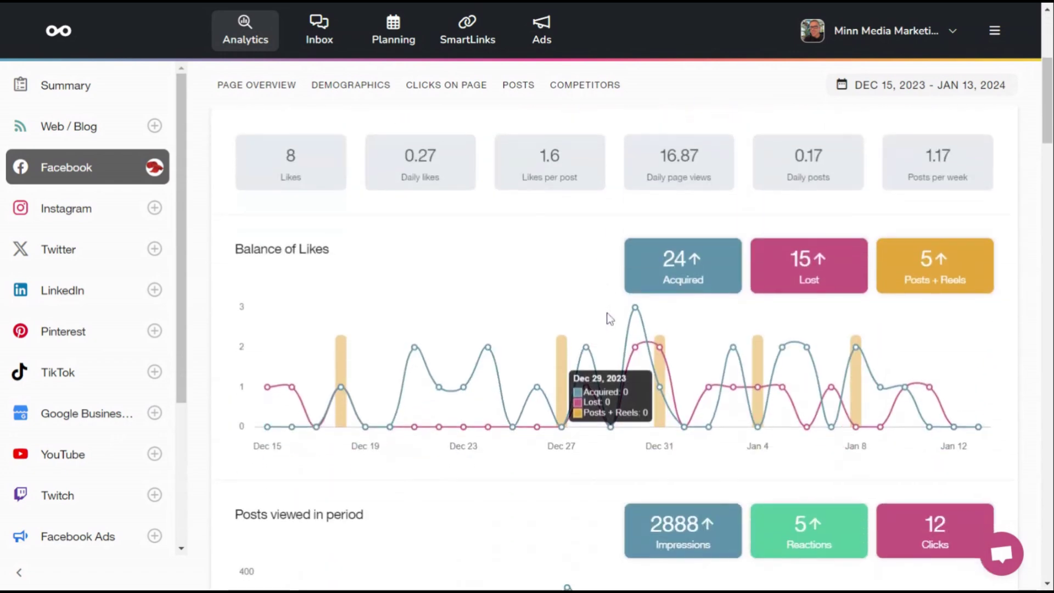
{"action": "scroll", "coordinate": [609, 318], "scroll_direction": "down", "scroll_amount": 3}
{"action": "scroll", "coordinate": [609, 318], "scroll_direction": "up", "scroll_amount": 5}
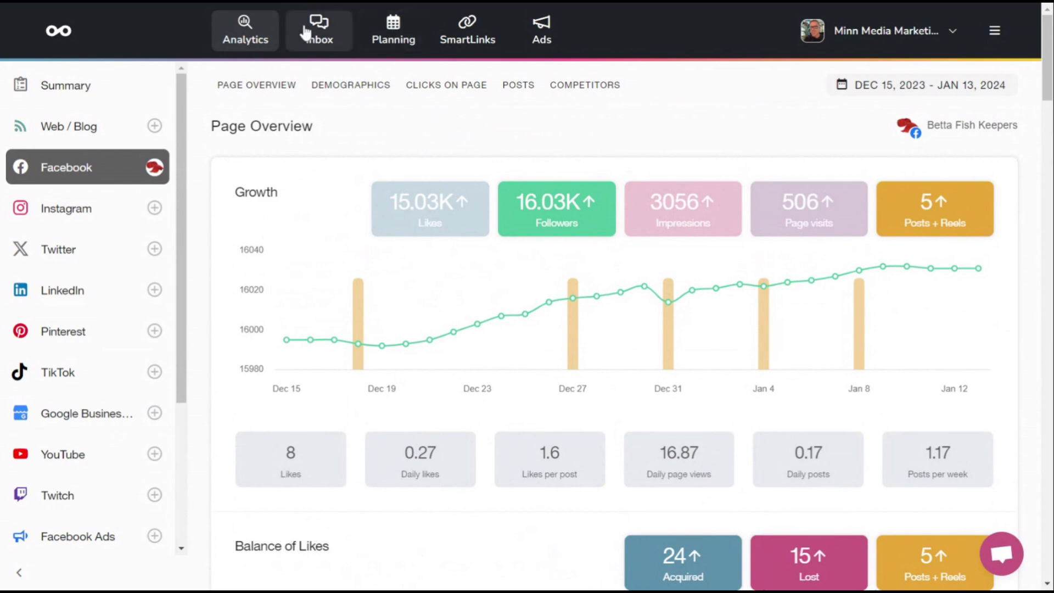
{"action": "left_click", "coordinate": [399, 37]}
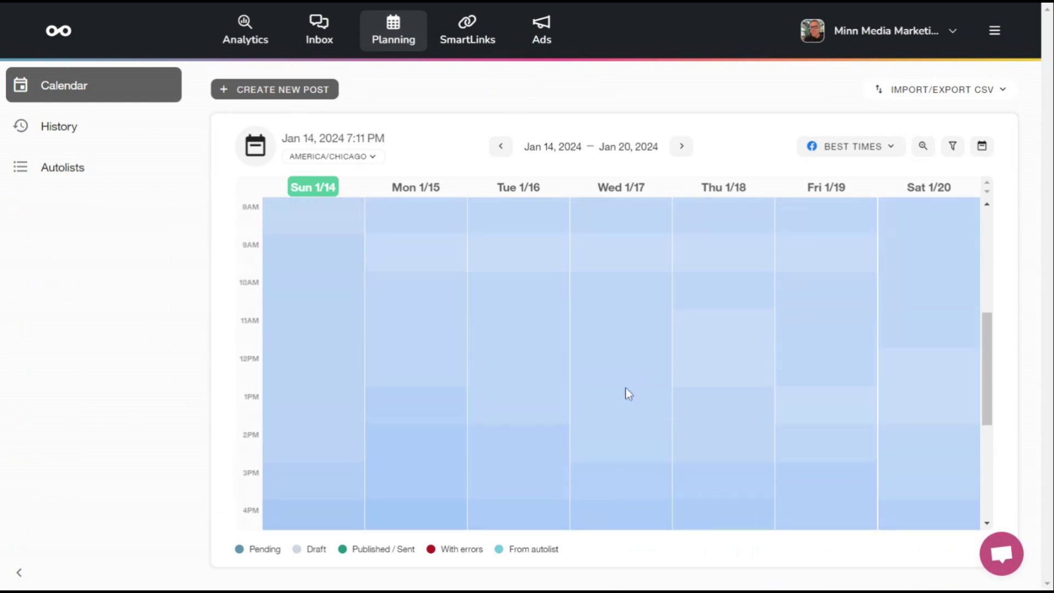
{"action": "scroll", "coordinate": [625, 387], "scroll_direction": "down", "scroll_amount": 4}
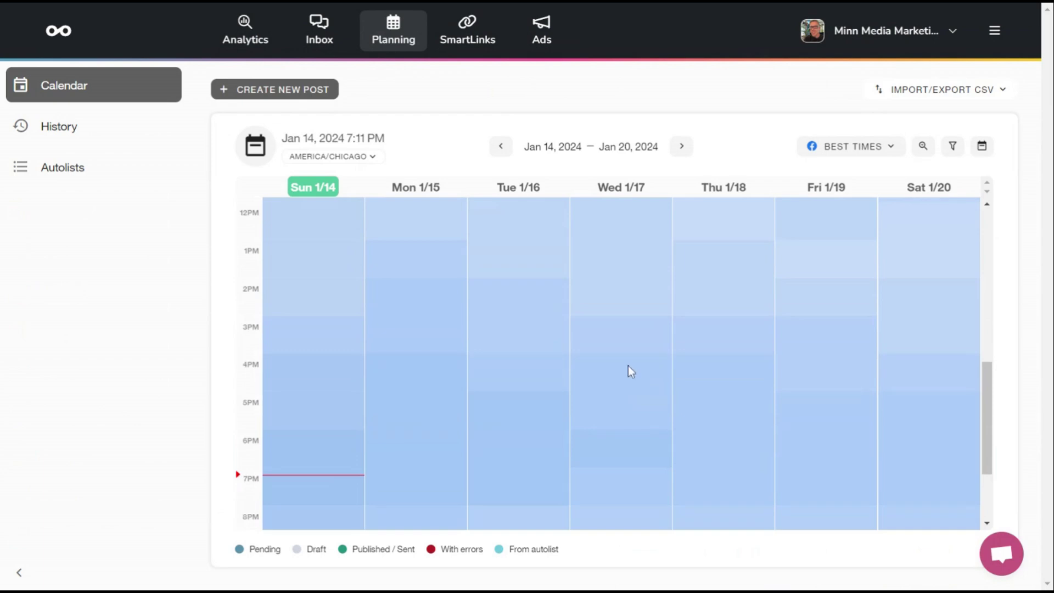
{"action": "scroll", "coordinate": [631, 354], "scroll_direction": "up", "scroll_amount": 5}
{"action": "left_click", "coordinate": [635, 337]}
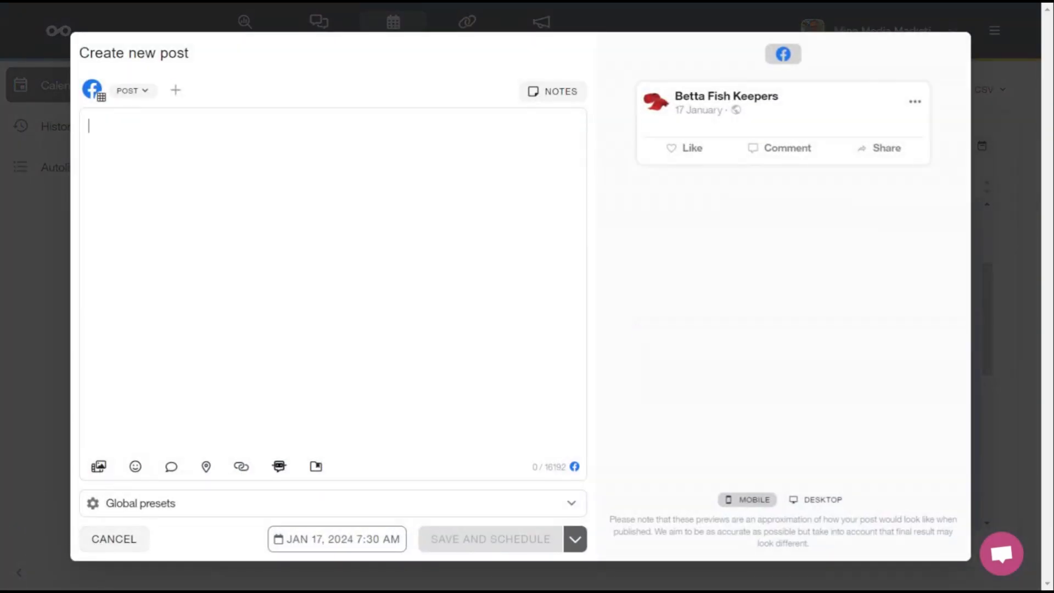
{"action": "type", "text": "sdkjfl;kadjsfl;kdsjfa"}
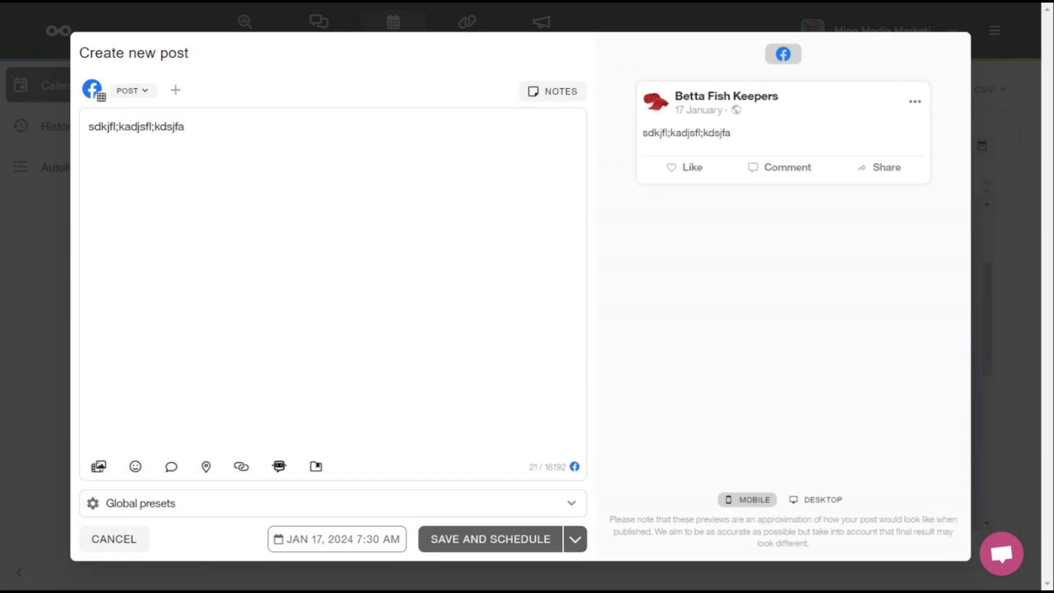
{"action": "left_click", "coordinate": [99, 468]}
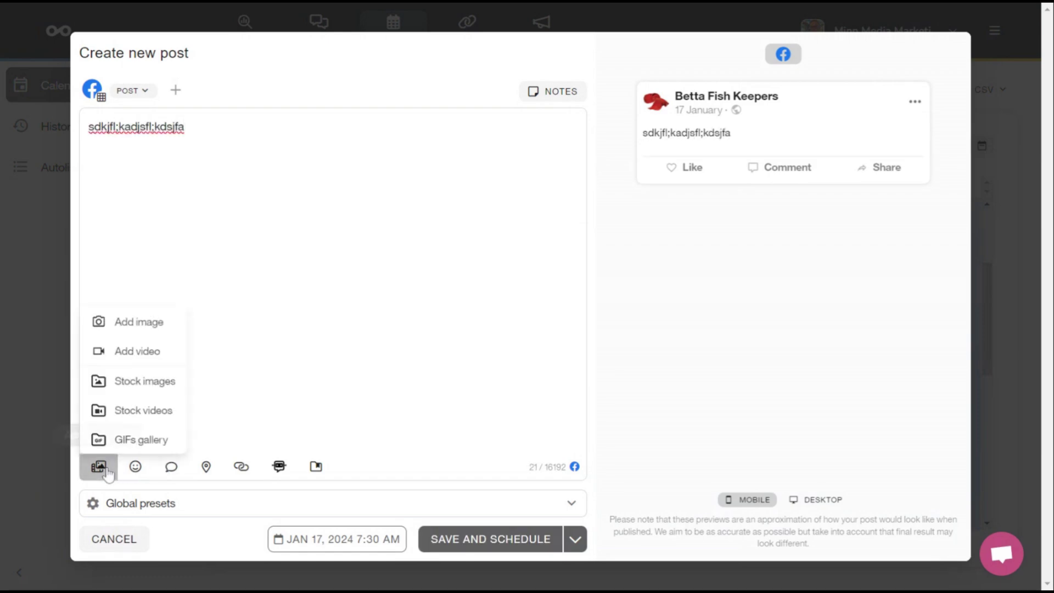
{"action": "left_click", "coordinate": [138, 322]}
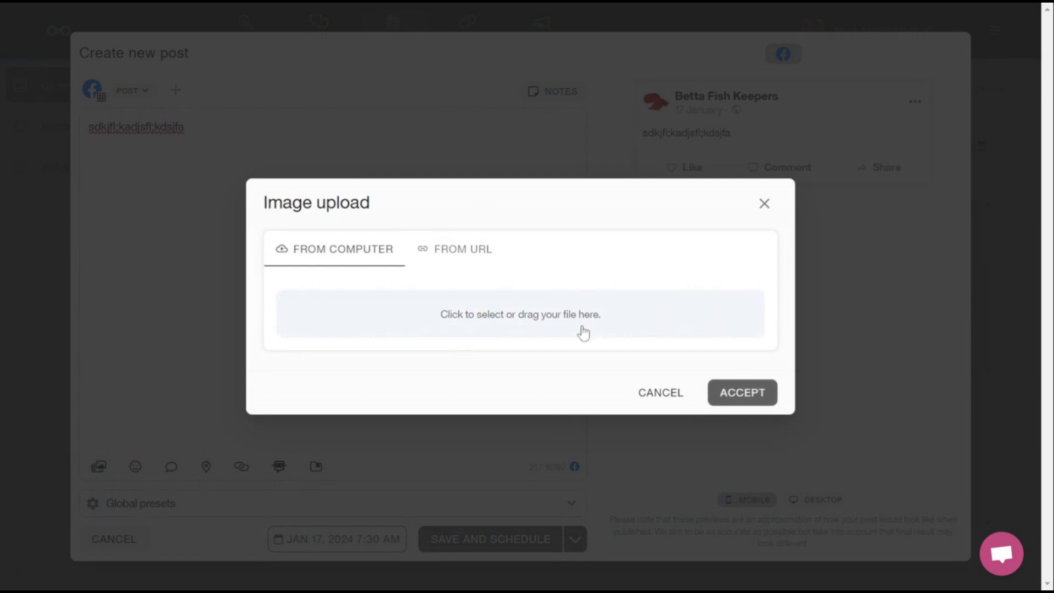
{"action": "left_click", "coordinate": [511, 316]}
{"action": "key", "text": "Return"}
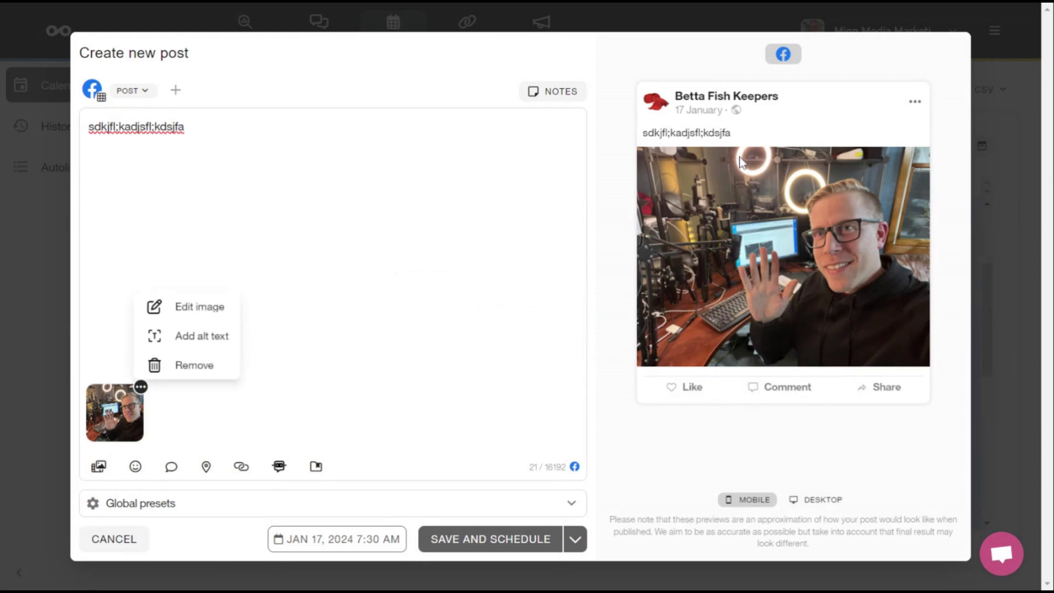
{"action": "left_click", "coordinate": [116, 539]}
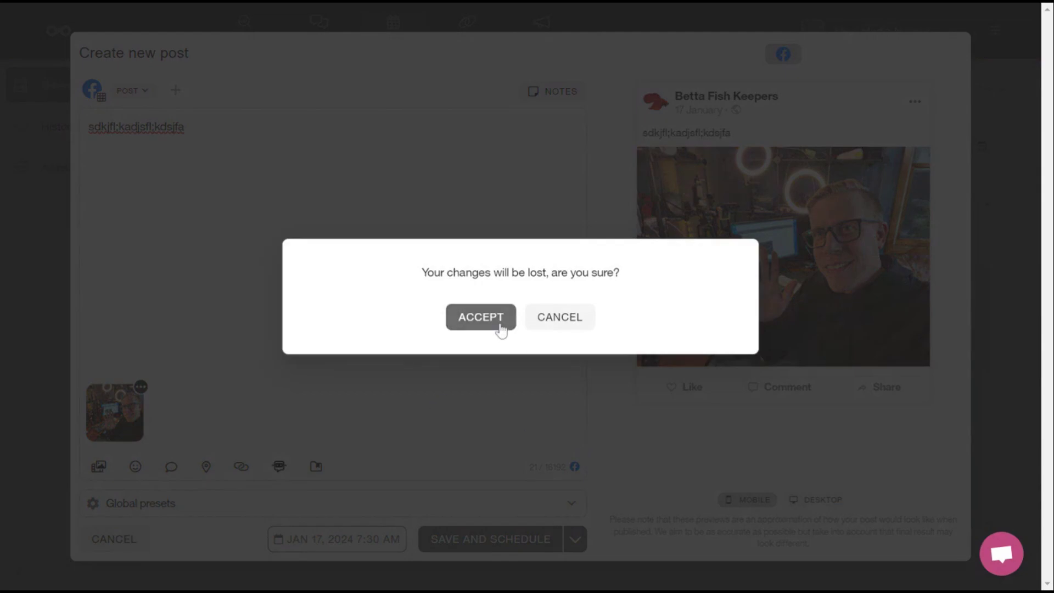
{"action": "left_click", "coordinate": [481, 318]}
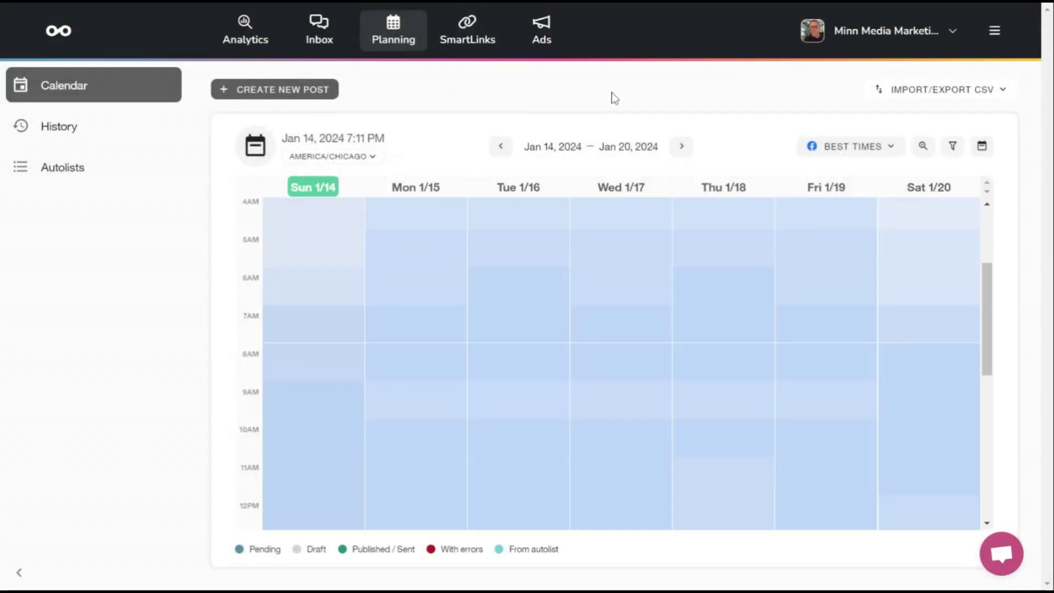